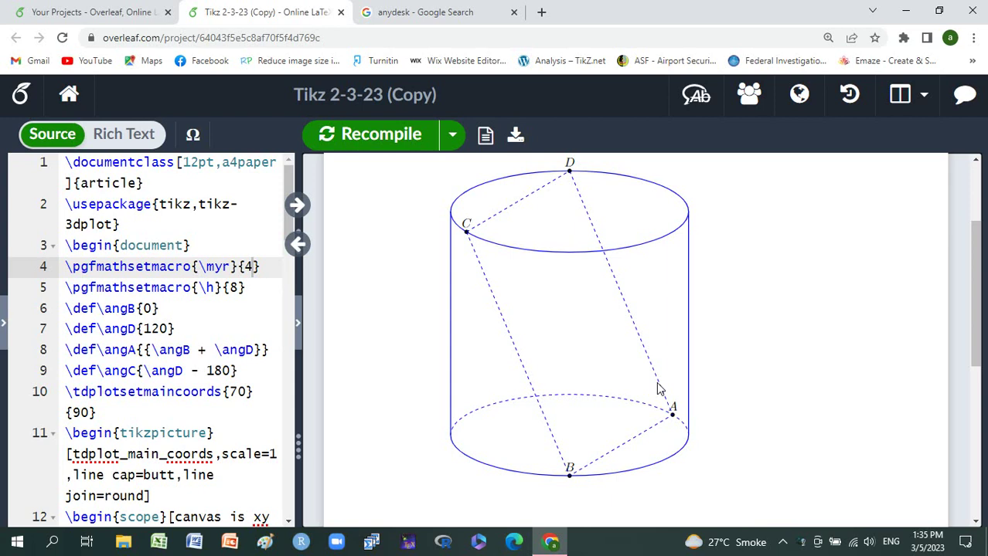
- Collapse the PDF preview so the cylinder's TikZ source fills the window
click(300, 324)
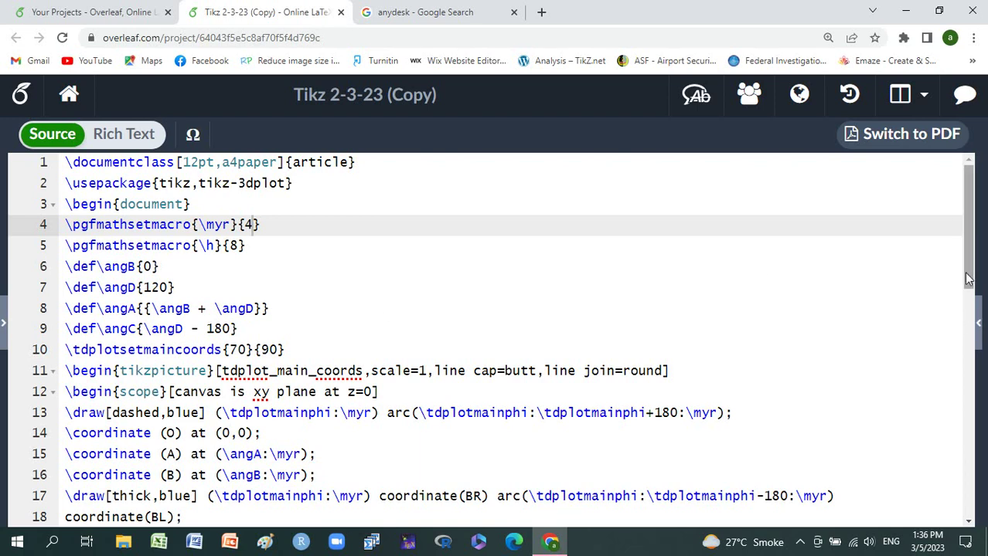
scroll(969, 300, down, 2)
scroll(968, 300, down, 1)
scroll(969, 300, down, 2)
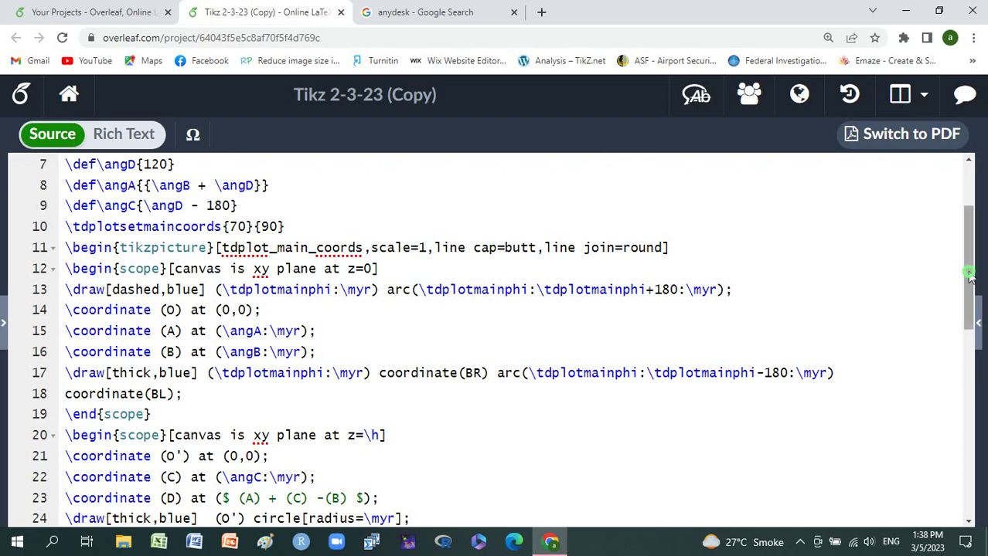
drag(970, 276, 975, 345)
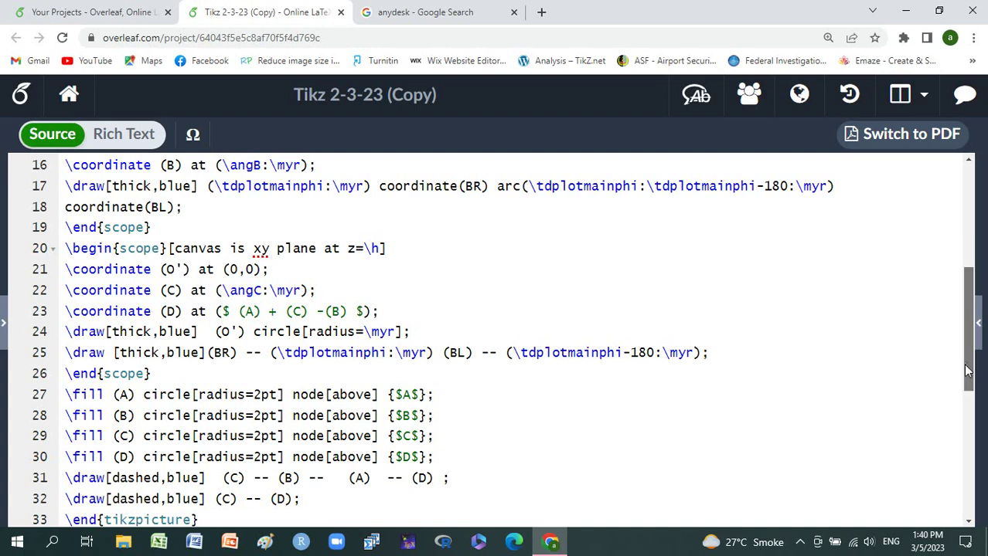
drag(968, 370, 970, 410)
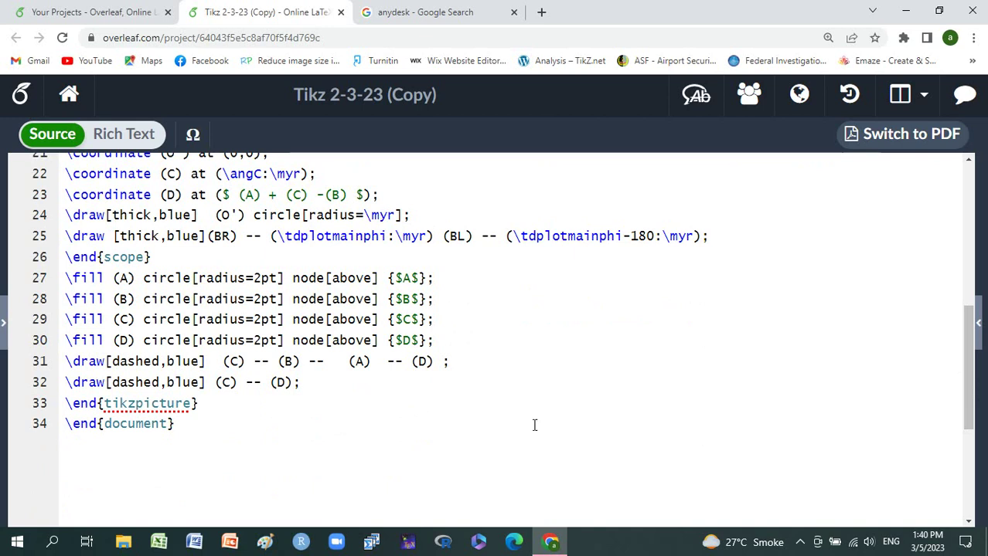
- Restore the PDF preview pane and recompile the document
click(978, 323)
click(368, 140)
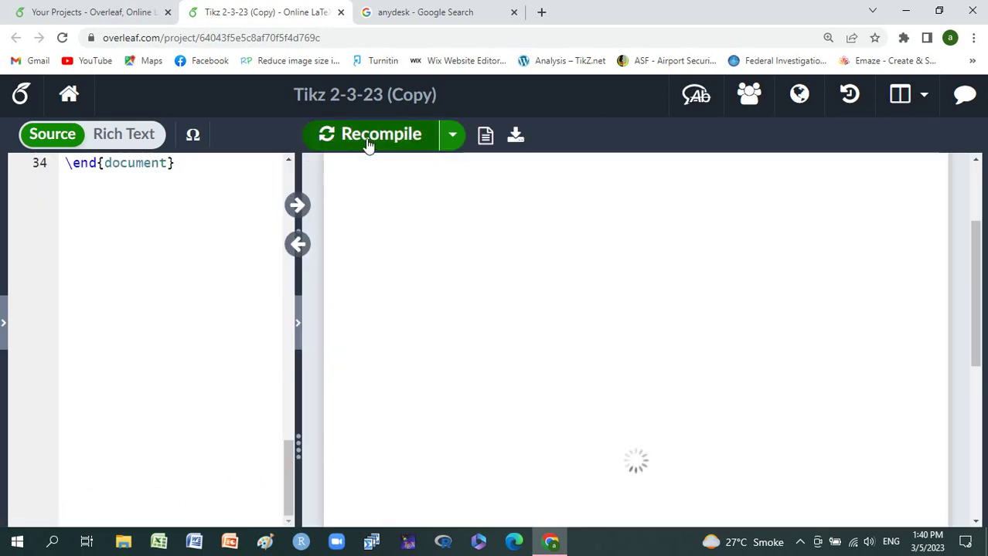
click(368, 139)
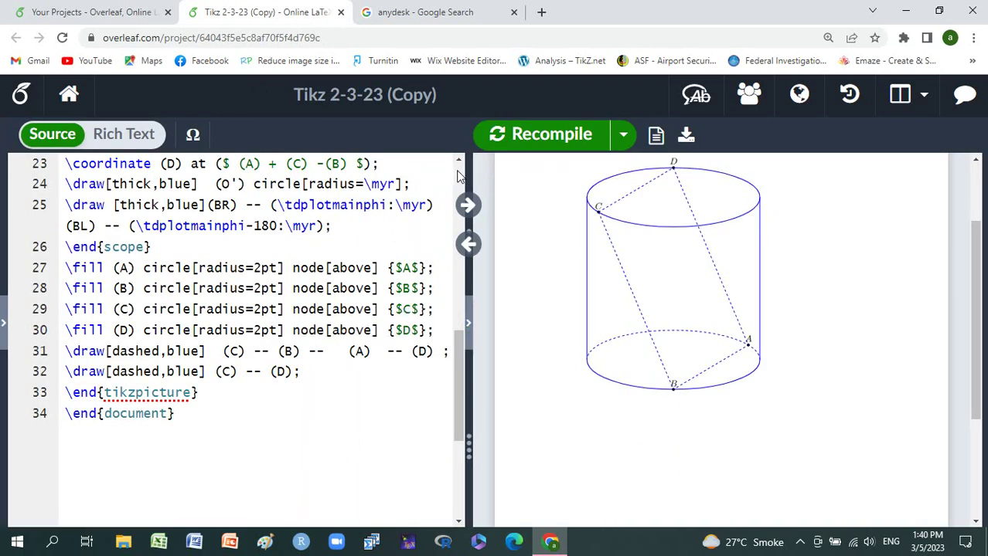
- Change edge CD's colour from blue to red on line 32 and recompile
click(200, 371)
key(BackSpace)
key(BackSpace)
key(BackSpace)
key(BackSpace)
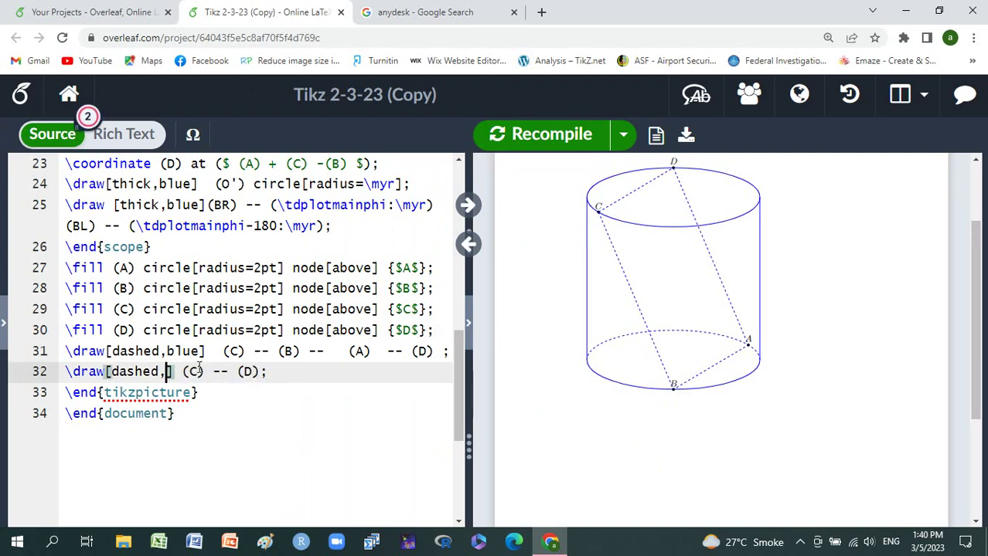
text(red)
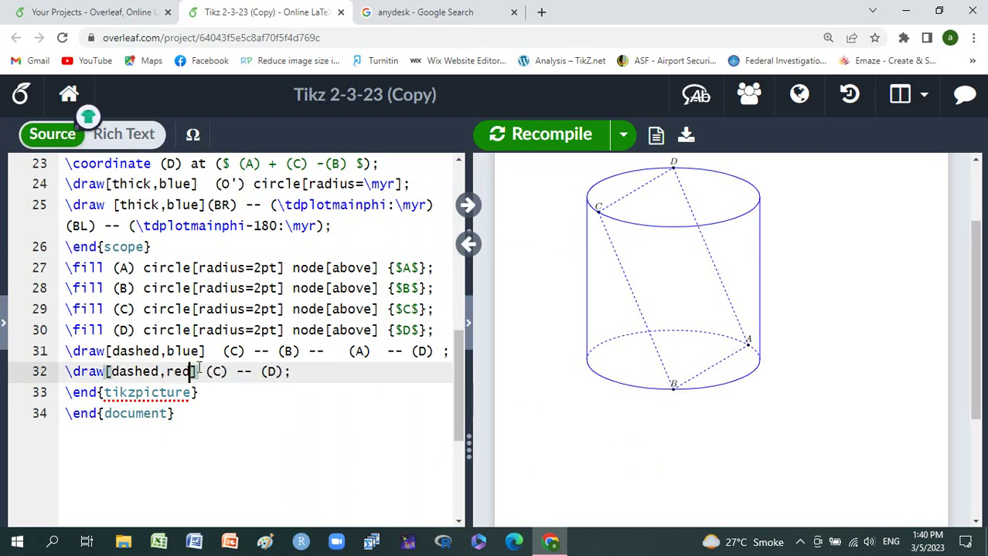
click(545, 136)
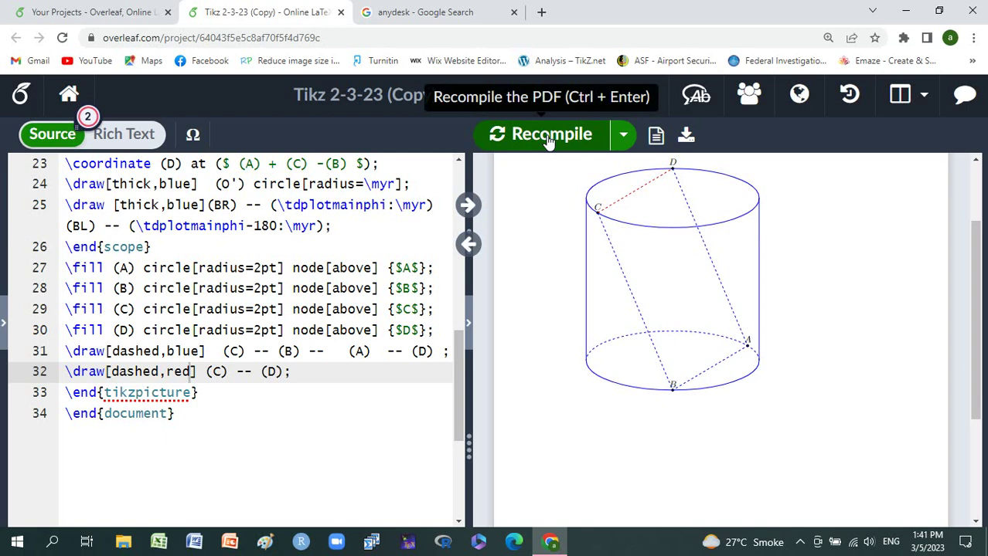
- Remove the dashed style from CD so it renders solid red, and recompile
click(164, 372)
key(BackSpace)
key(BackSpace)
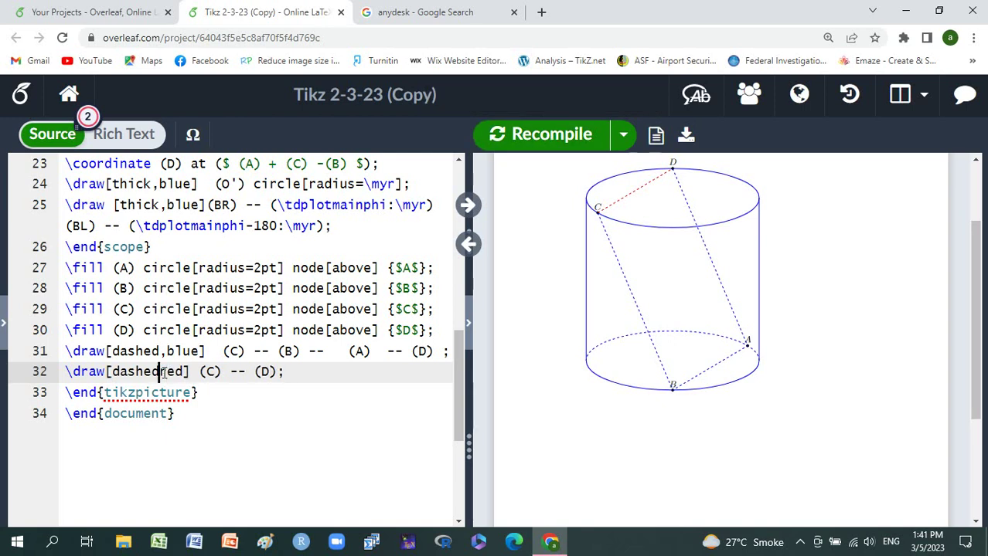
key(BackSpace)
key(BackSpace)
key(BackSpace)
key(BackSpace)
key(BackSpace)
key(BackSpace)
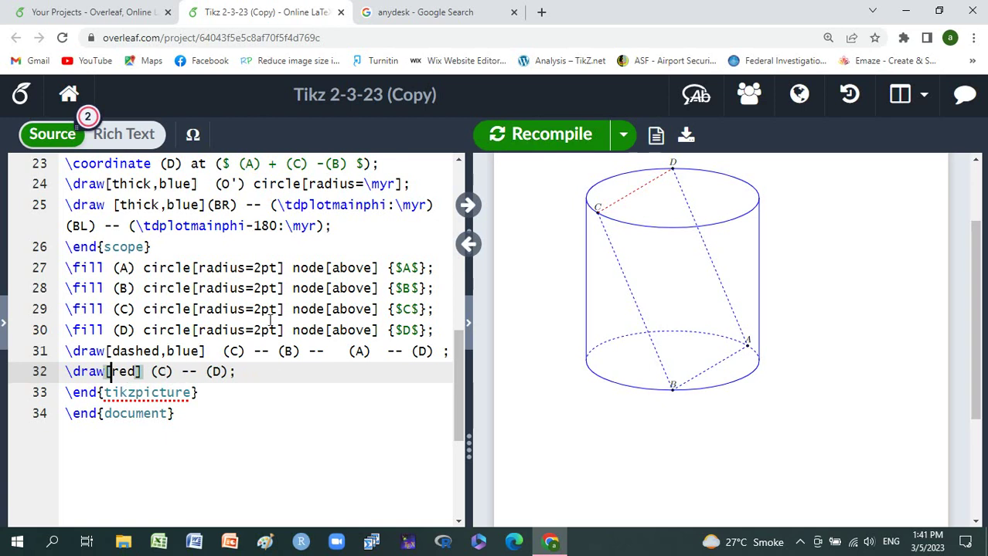
click(532, 144)
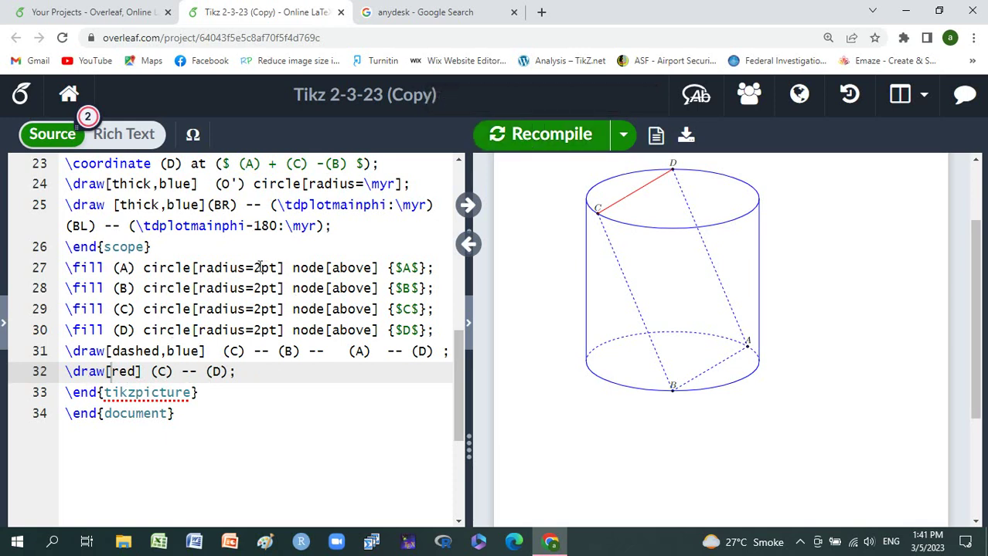
click(260, 267)
key(BackSpace)
text(4)
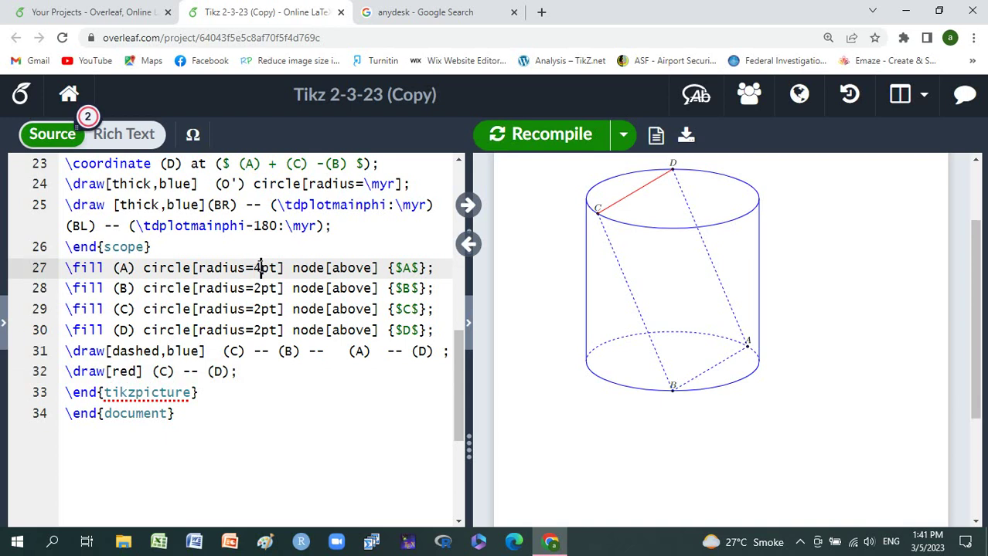
click(522, 147)
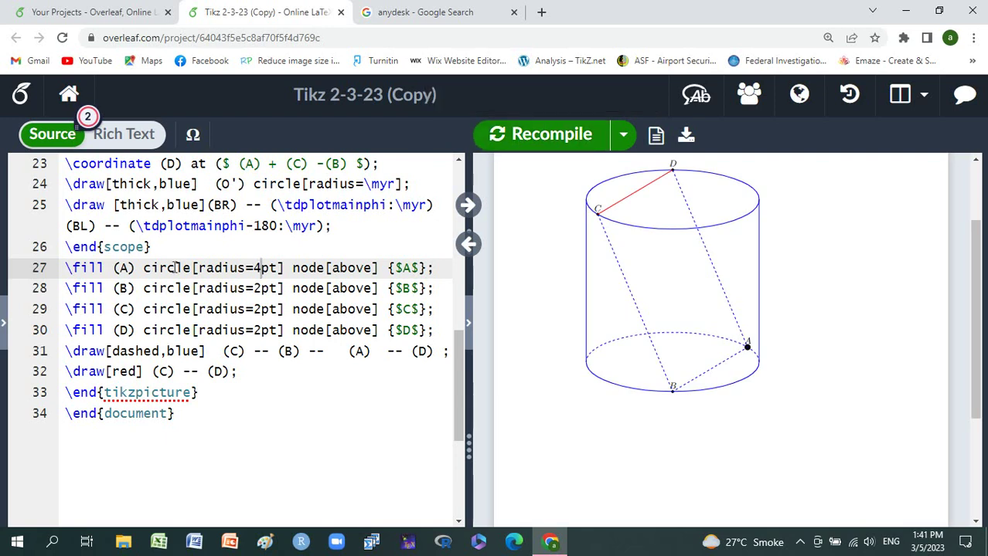
click(260, 268)
key(BackSpace)
text(2)
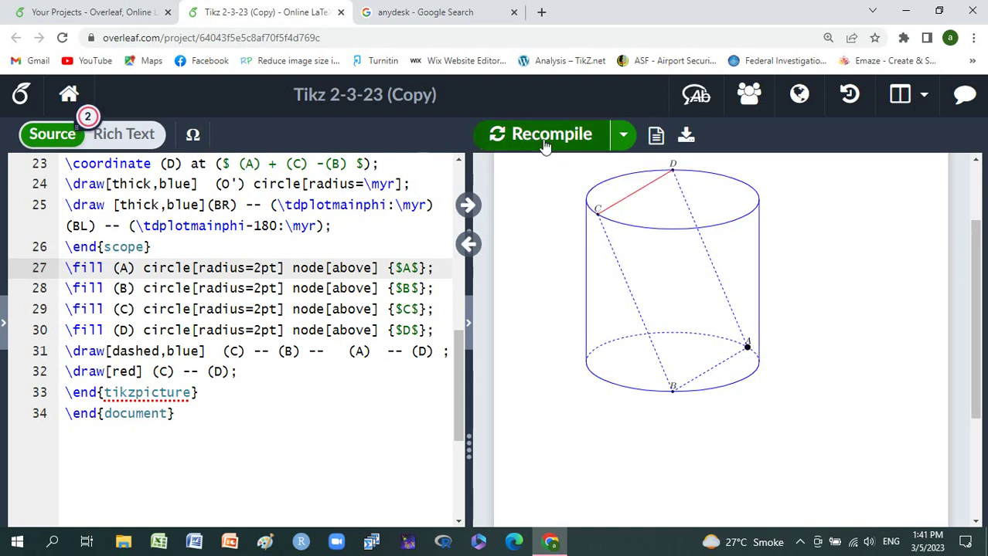
click(542, 135)
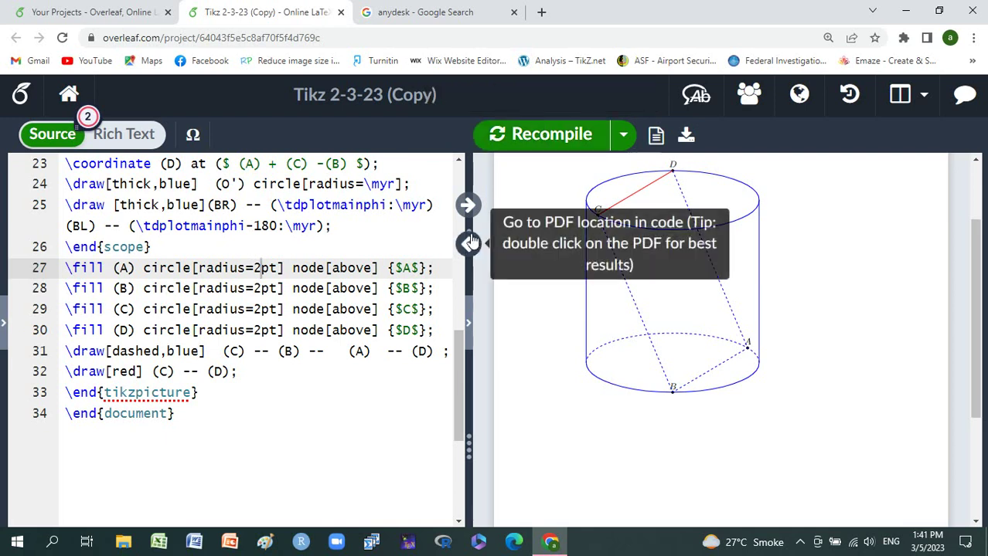
scroll(457, 282, up, 1)
scroll(455, 278, up, 5)
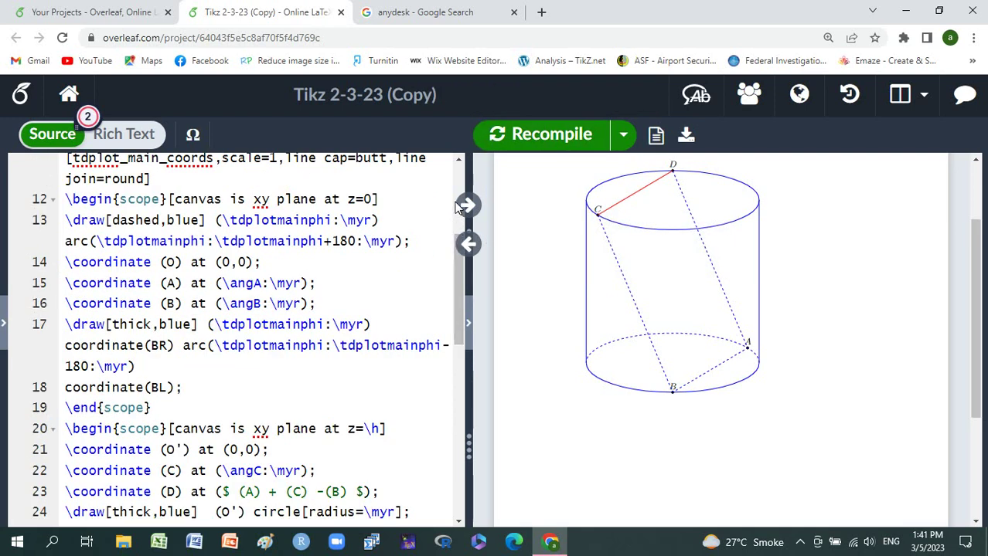
scroll(458, 191, up, 5)
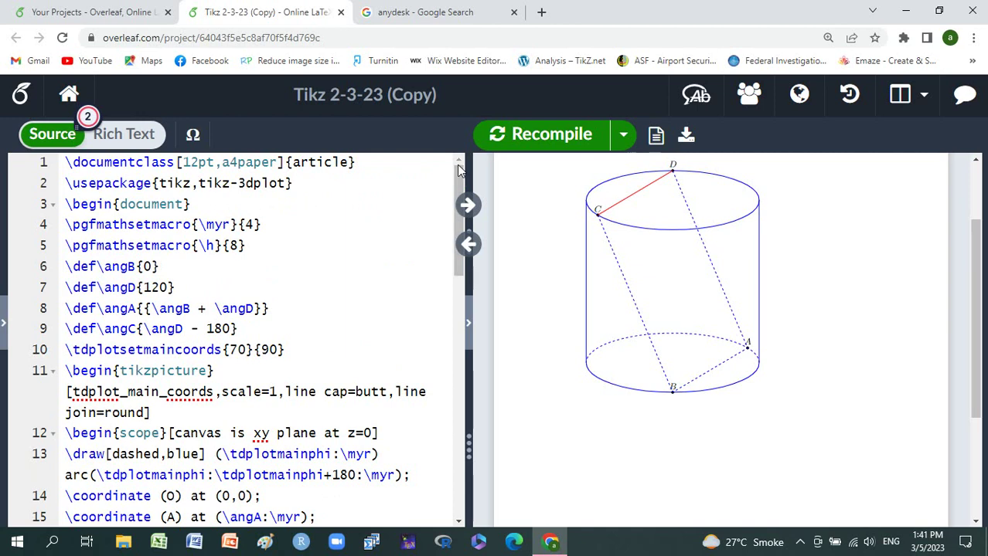
- Set the radius macro to 3 and the height to 10, then recompile
click(252, 224)
key(BackSpace)
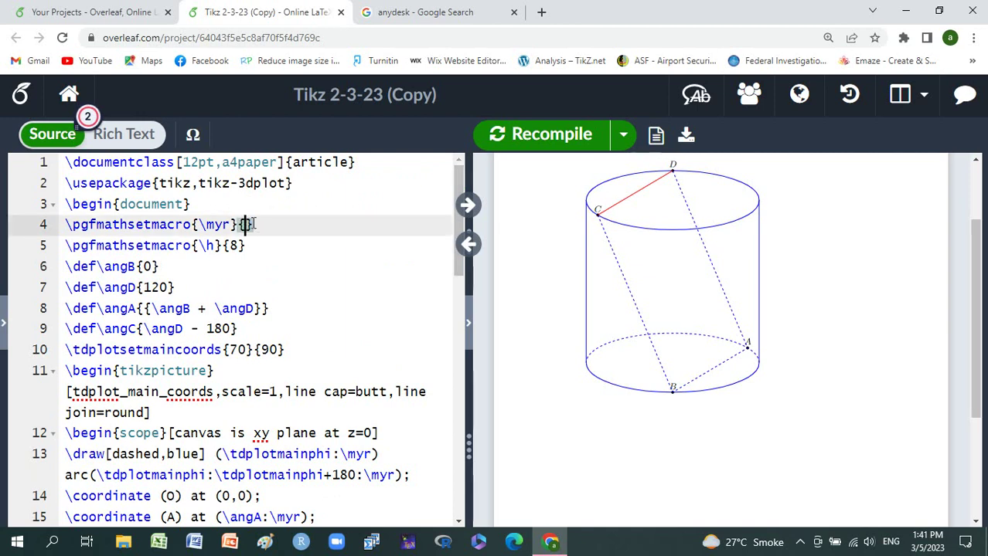
text(3)
click(238, 245)
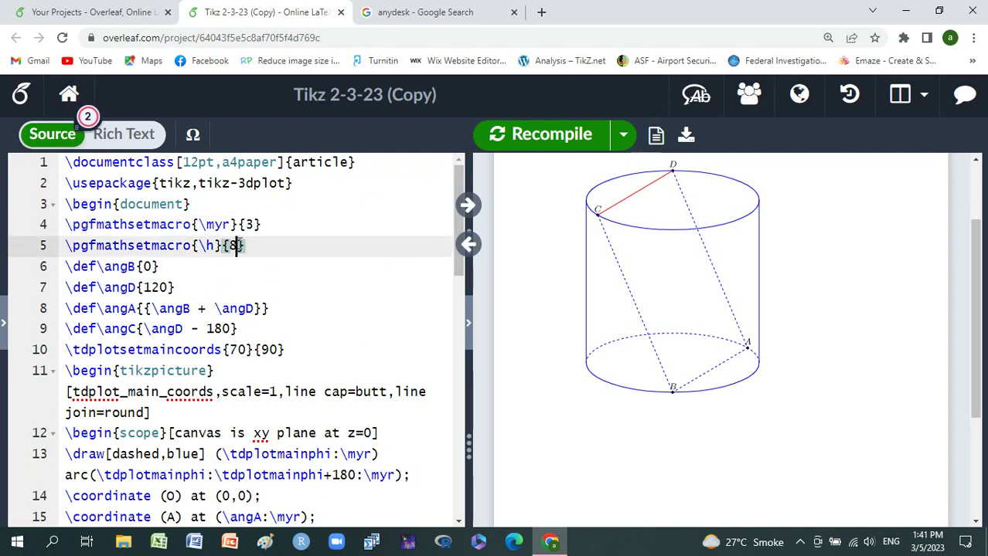
key(BackSpace)
text(10)
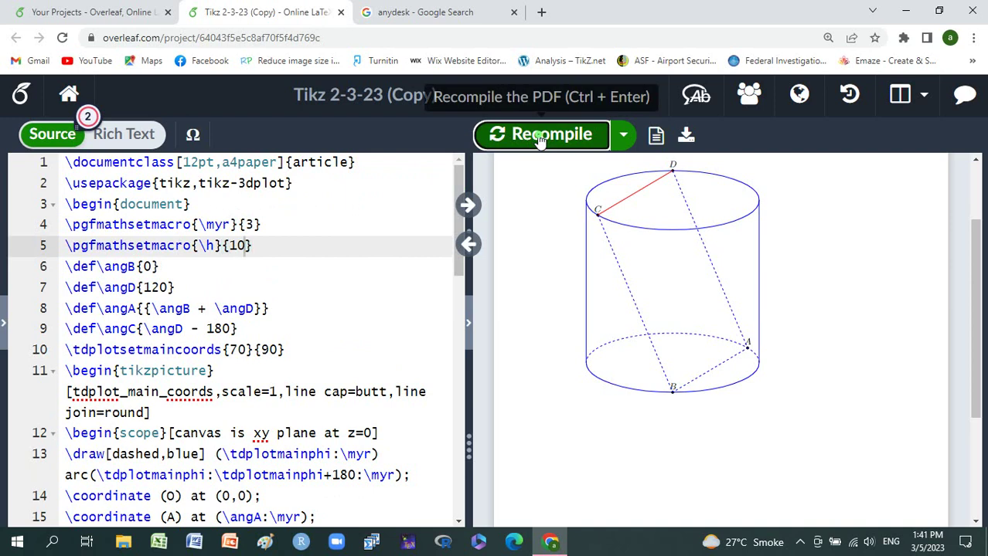
click(535, 136)
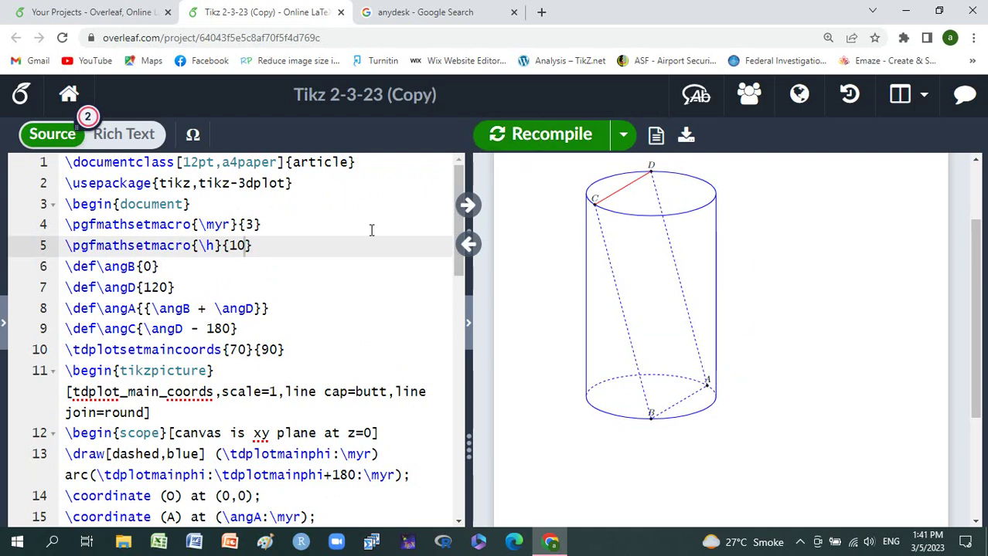
- Change the radius macro from 3 to 6 and recompile for a wider cylinder
click(255, 224)
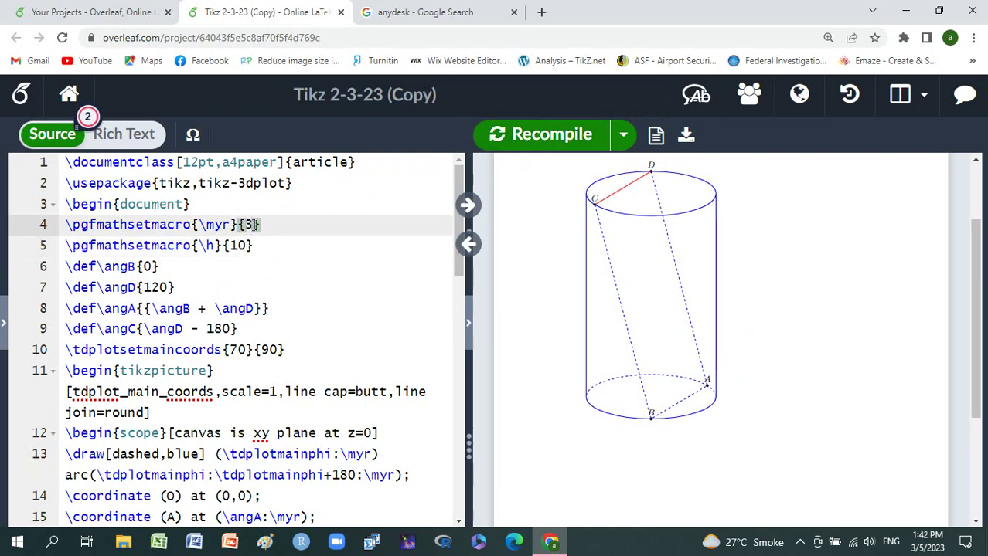
key(BackSpace)
text(6)
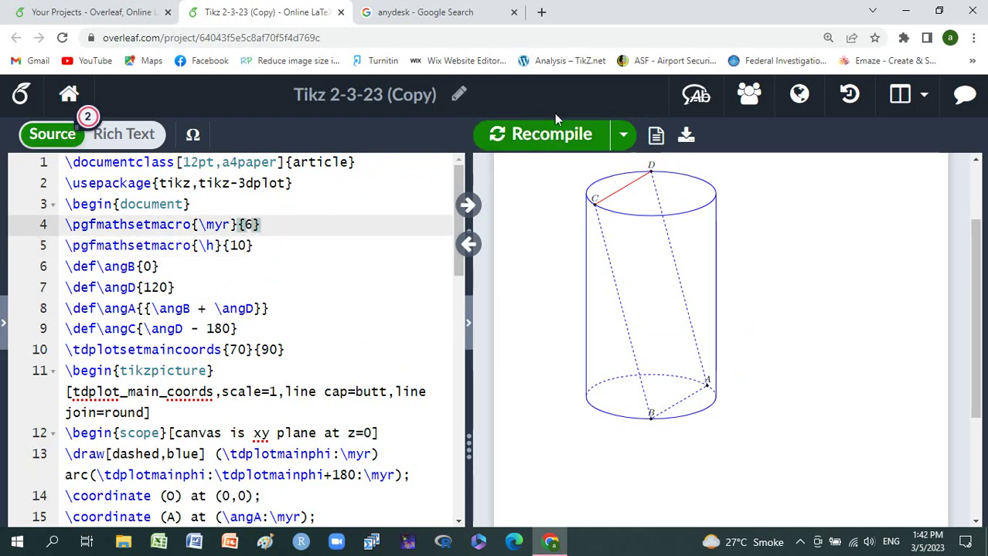
click(543, 139)
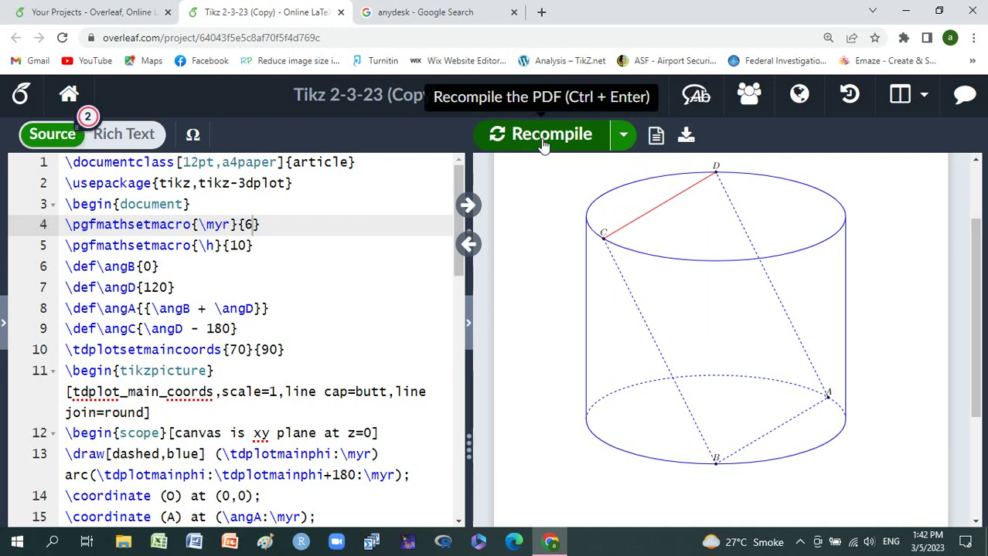
click(154, 266)
- Change \angB from 0 to 45 on line 6 and recompile
key(BackSpace)
text(4)
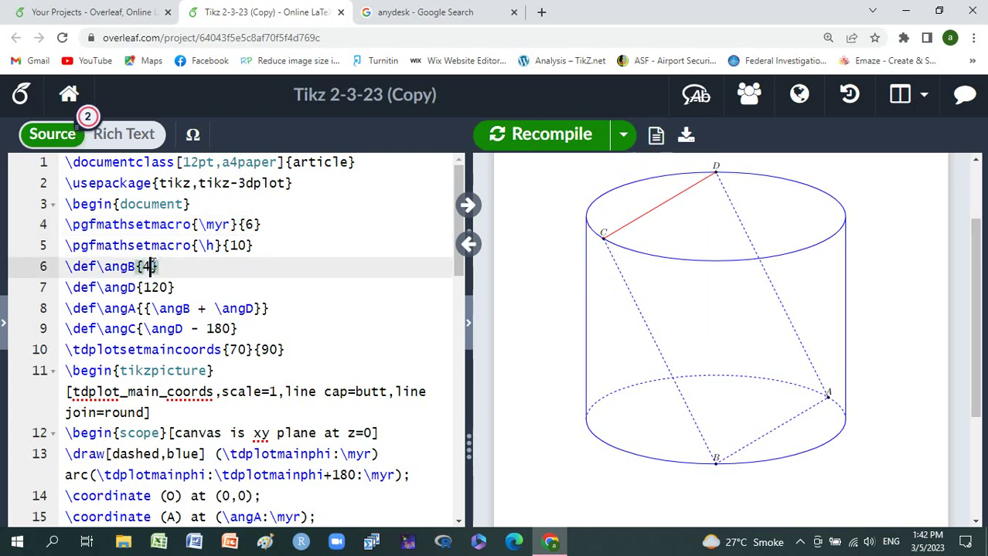
text(5)
click(542, 143)
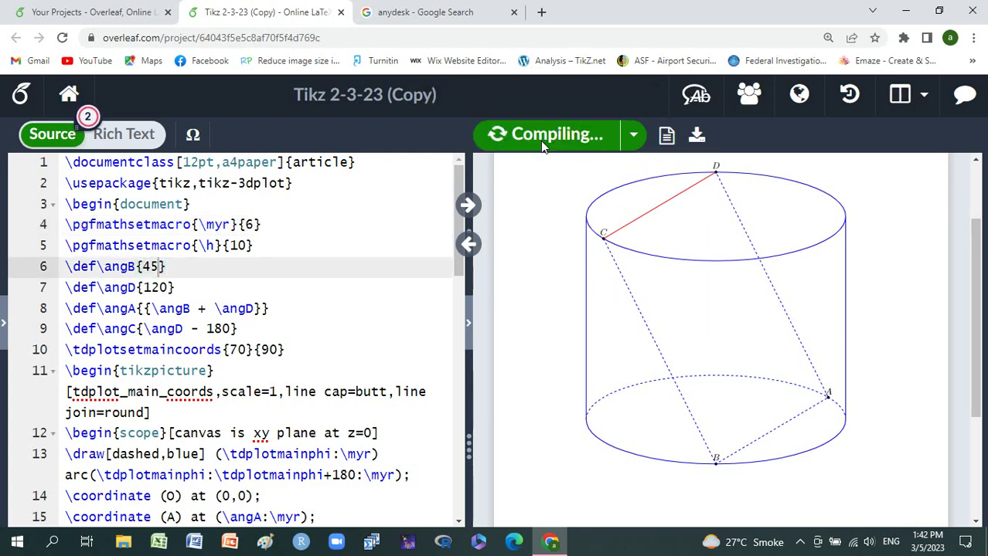